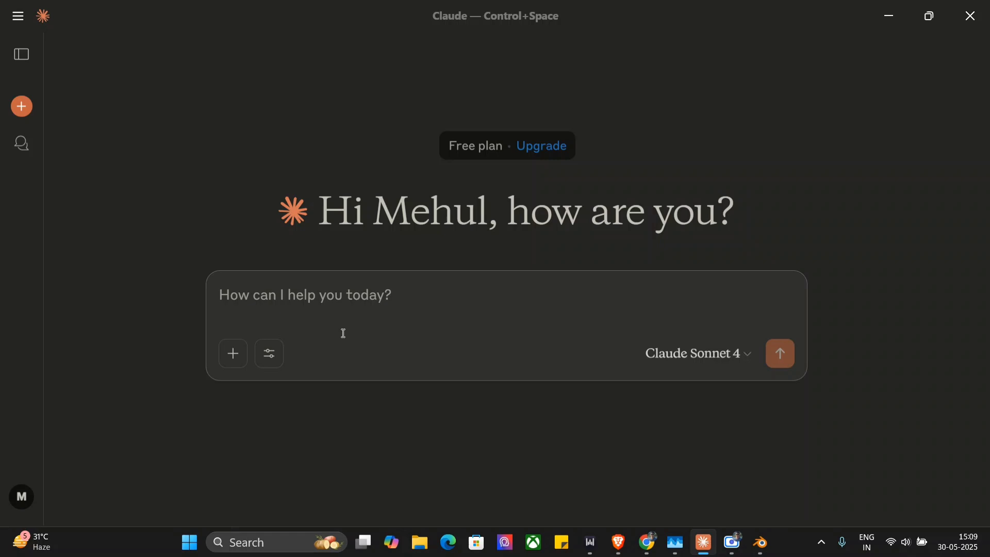
- Send Claude a prompt for a simple red-and-yellow block car with four doors, four wheels and a windshield
left_click(271, 362)
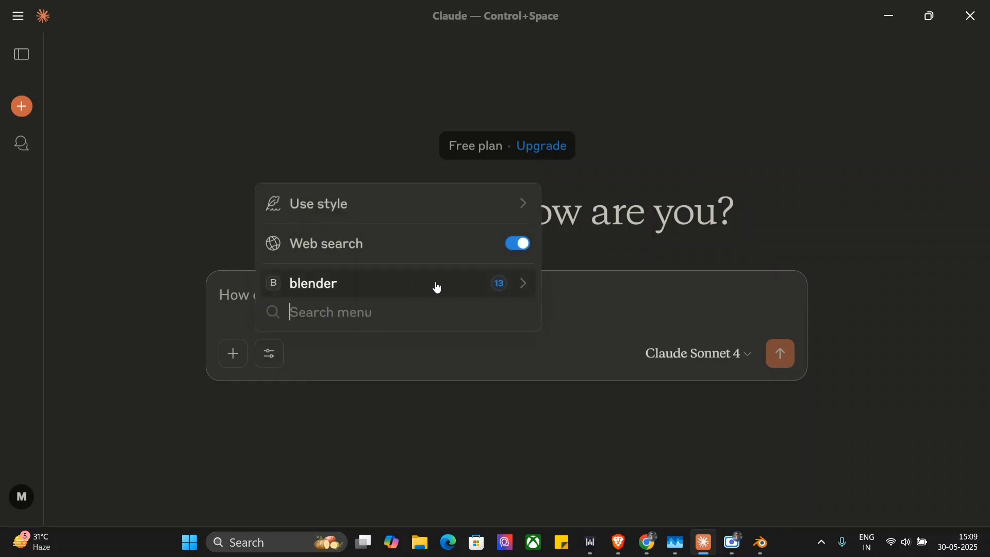
left_click(522, 288)
left_click(663, 208)
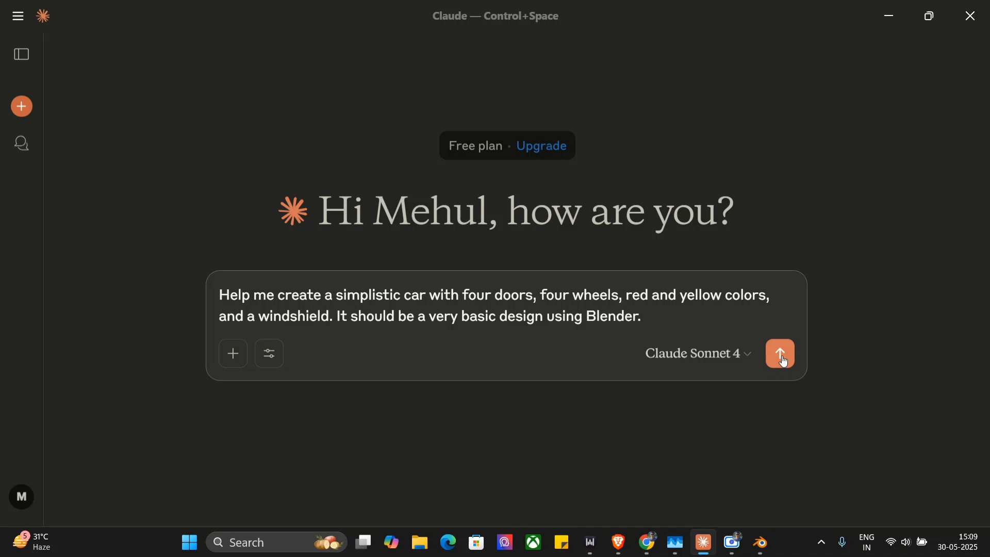
left_click(782, 355)
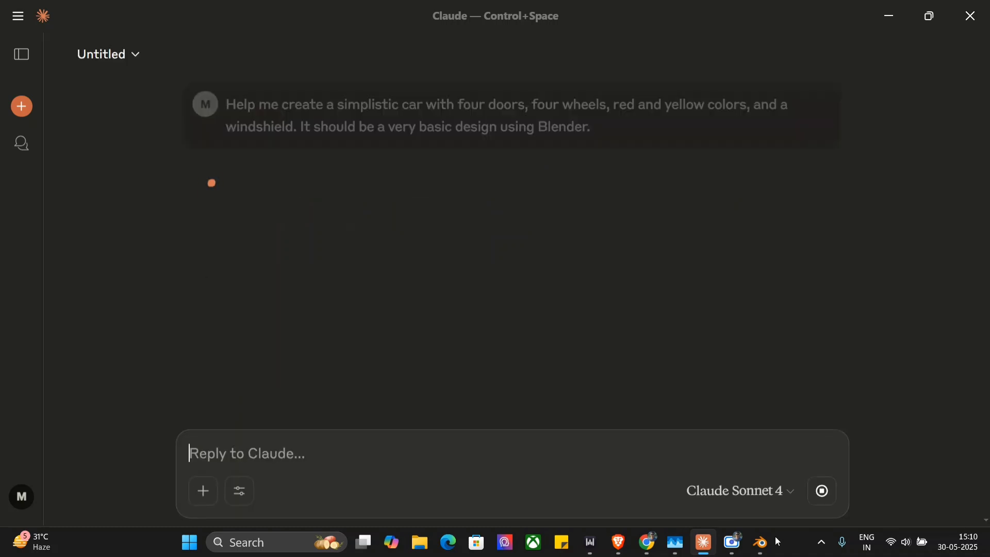
- Place the Blender window top-right beside the chat while Claude adds the CarBody and CarRoof
left_click(761, 542)
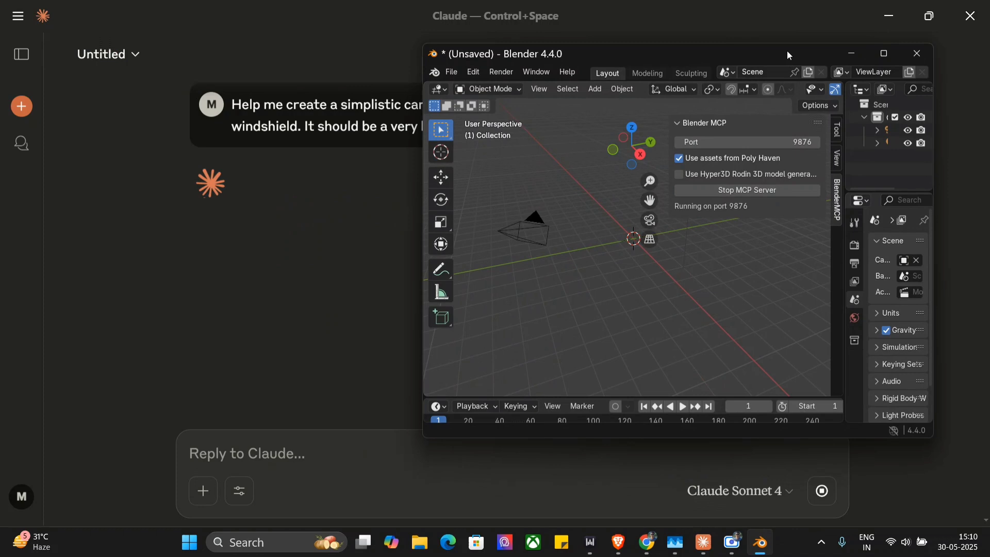
left_click_drag(788, 55, 846, 14)
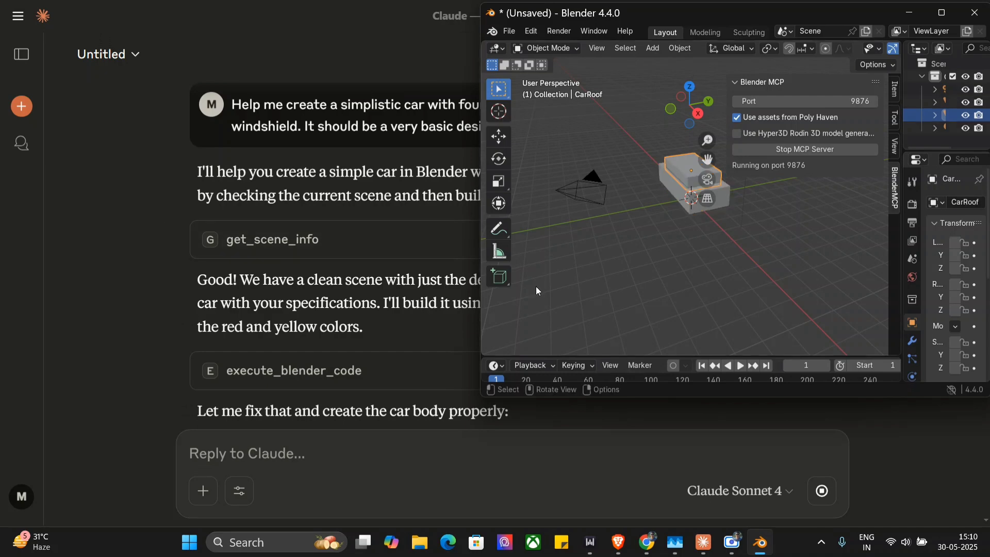
- Orbit to a low side view of the car as the windshield and four doors appear
middle_click_drag(691, 267, 689, 267)
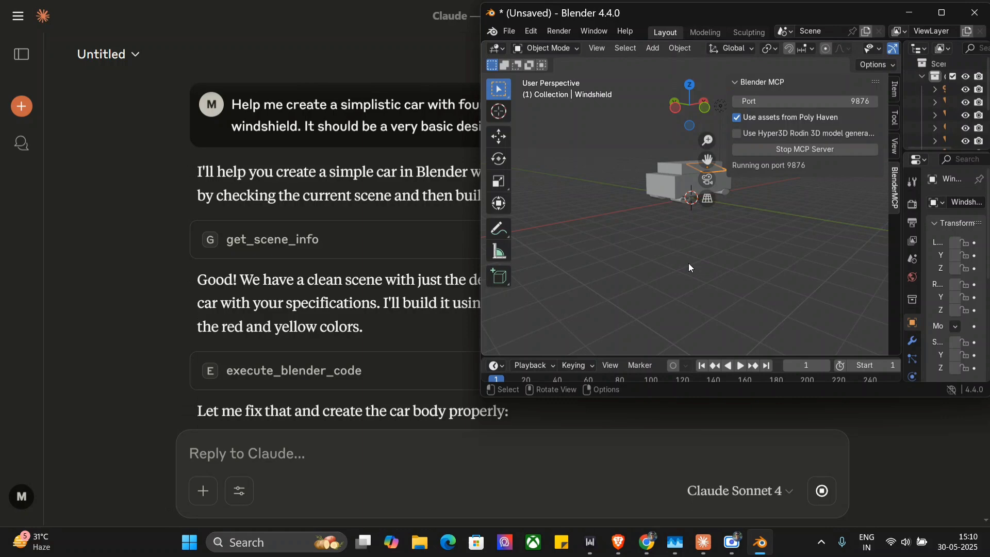
middle_click_drag(691, 280, 691, 281)
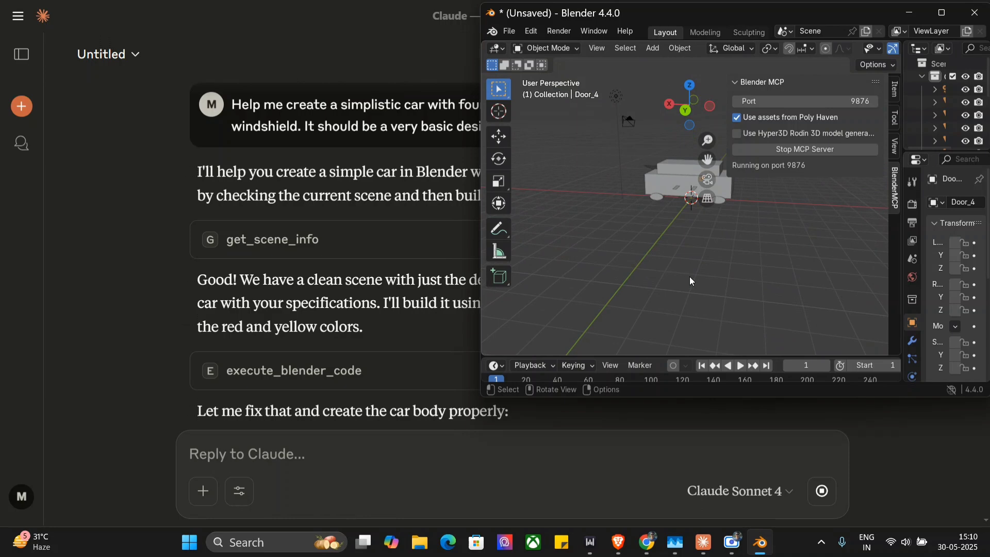
- Zoom in and orbit to a three-quarter view of the car with its dark wheels and yellow roof
scroll(691, 280, "up", 5)
middle_click_drag(691, 281, 691, 281)
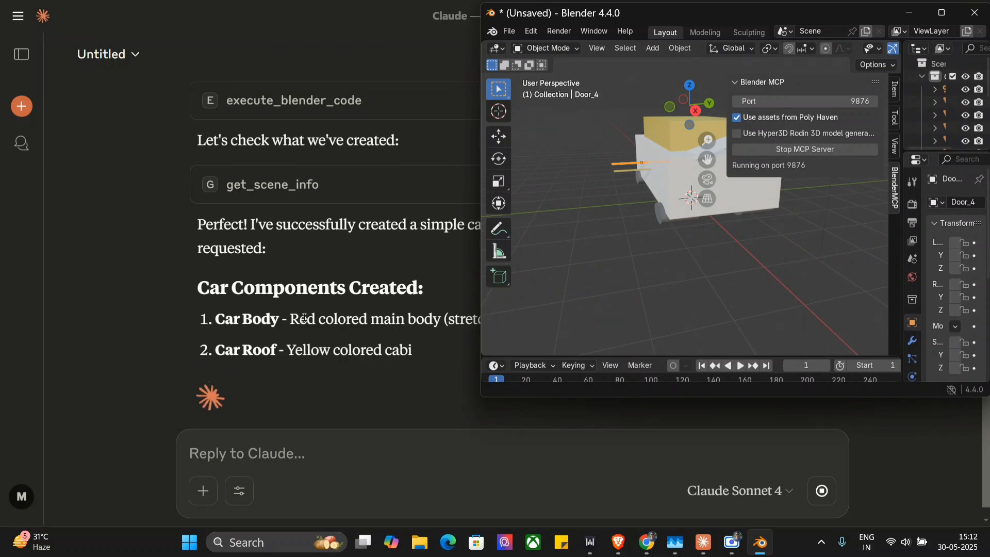
- Orbit to look down on the car, then scroll through Claude's parts-and-materials summary
middle_click_drag(567, 251, 567, 250)
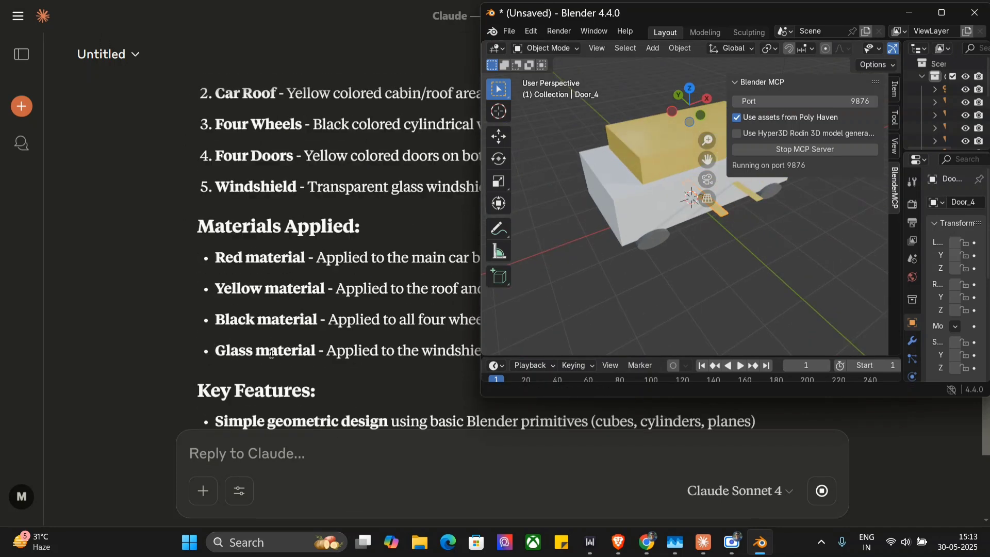
middle_click_drag(589, 328, 590, 331)
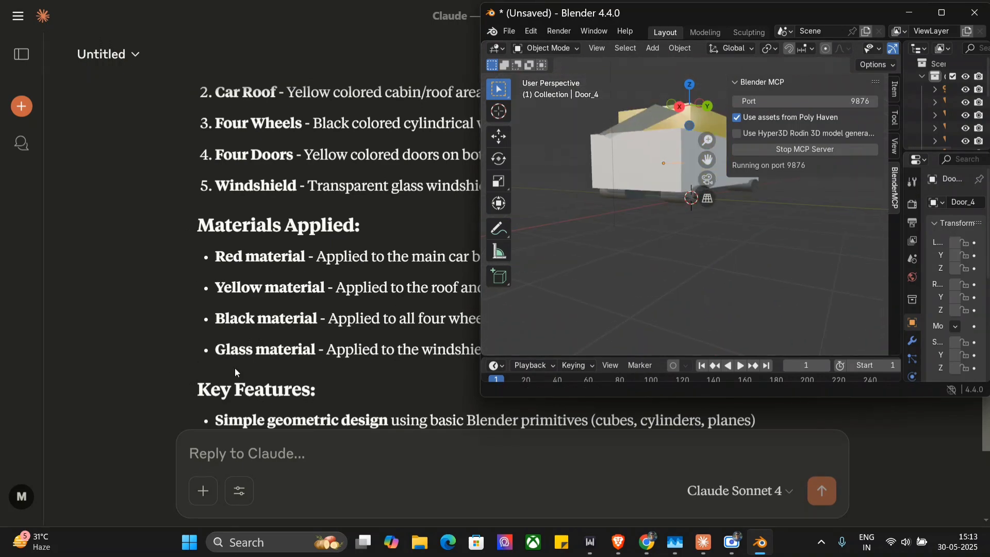
scroll(235, 372, "down", 5)
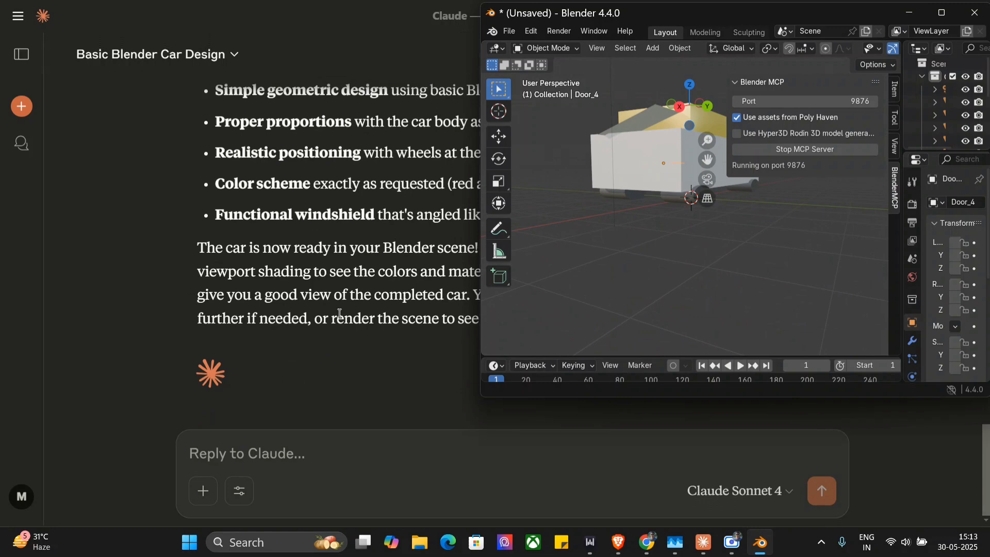
scroll(340, 314, "up", 6)
scroll(309, 392, "down", 6)
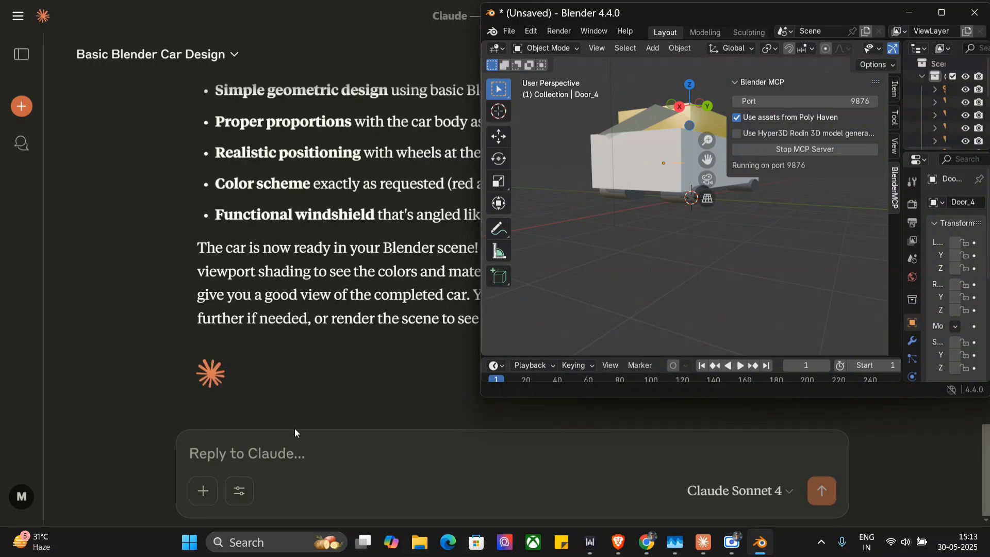
- Dictate and send a follow-up asking Claude to fix the missing red colour and doors
left_click(329, 455)
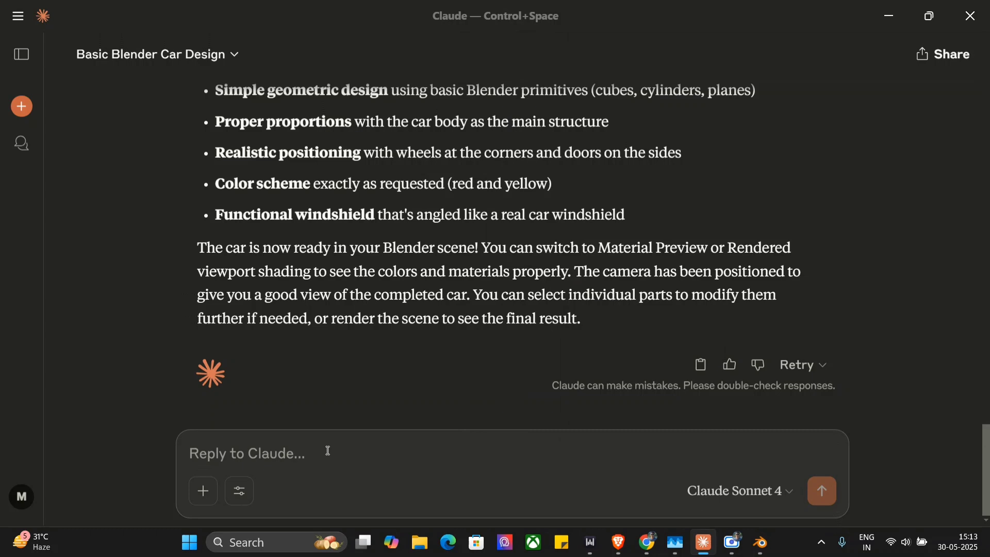
key("ctrl+super")
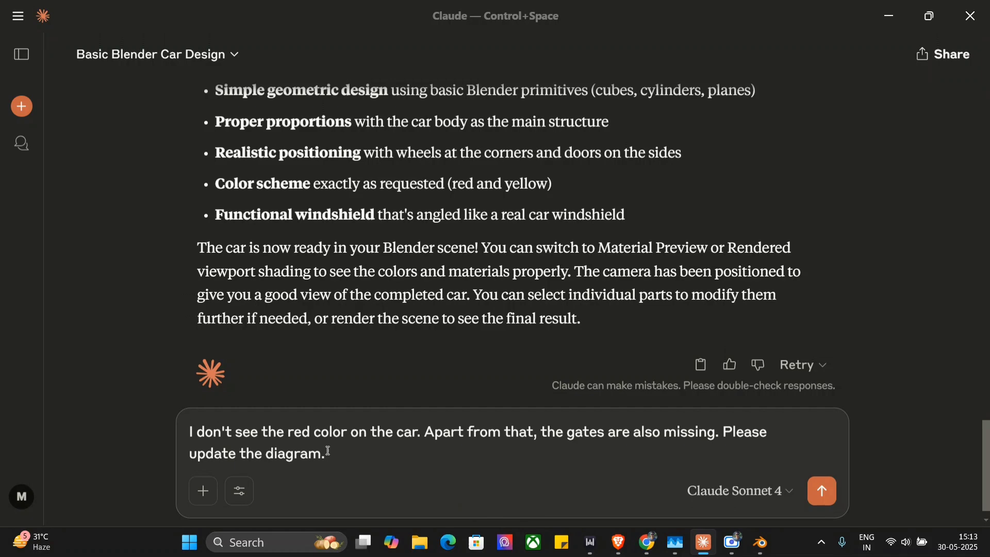
key("super+h")
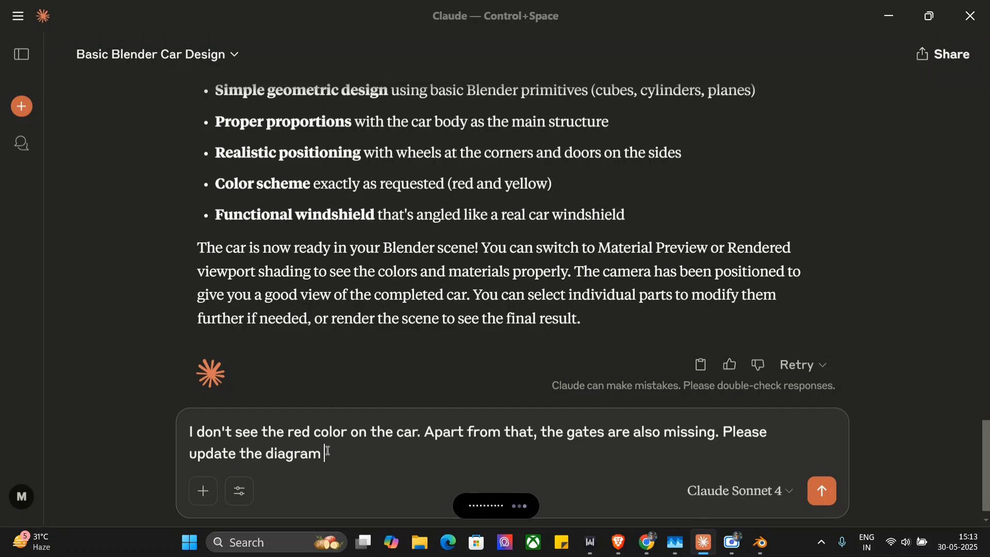
key("Return")
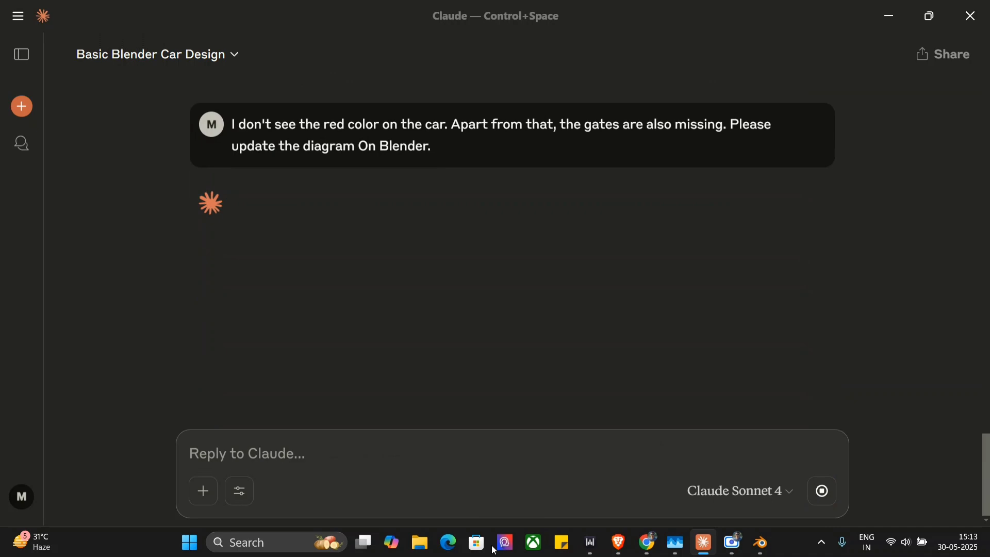
- Show Blender beside the chat and scroll Claude's reply as the body turns red with yellow doors
left_click(762, 543)
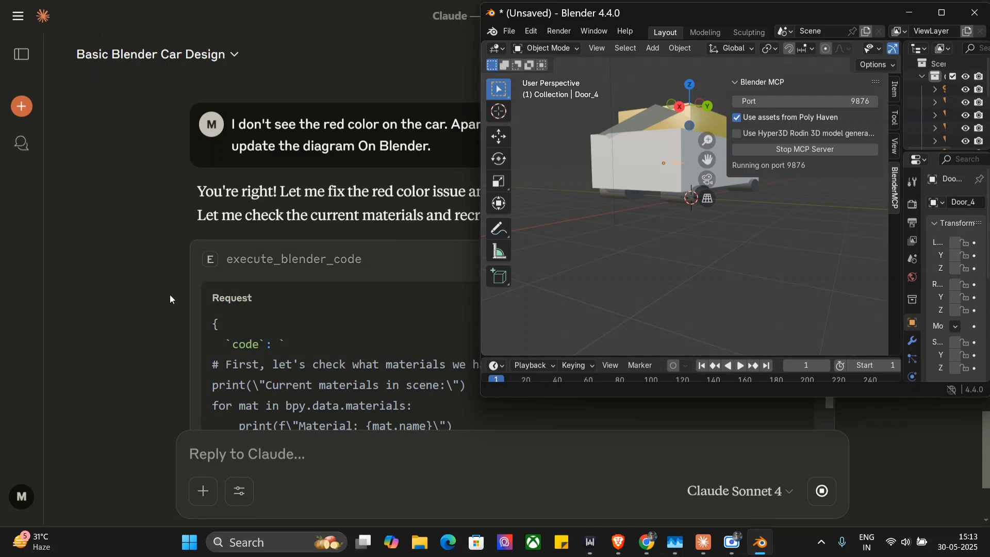
scroll(170, 295, "down", 3)
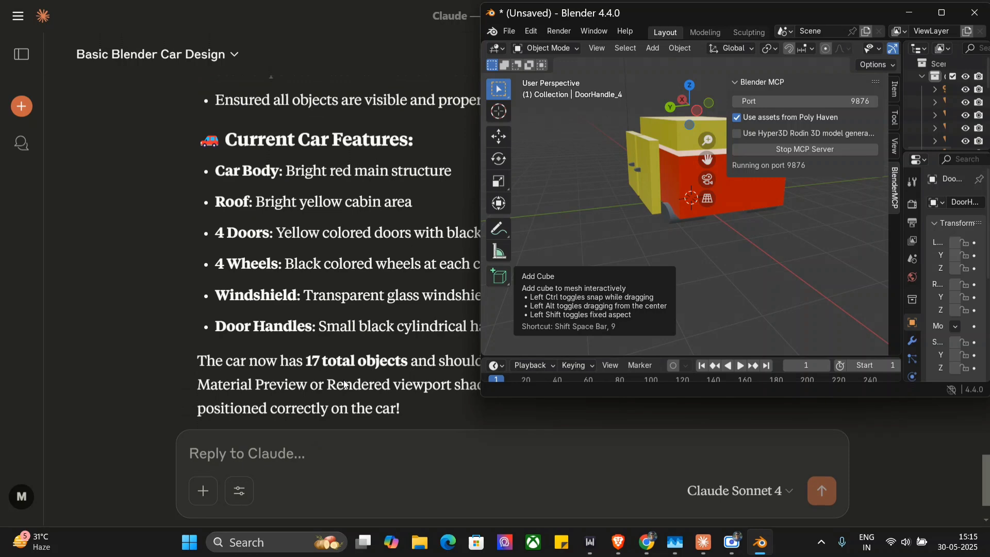
- Dictate and send a message saying the headlights are missing and asking Claude to add them
left_click(309, 450)
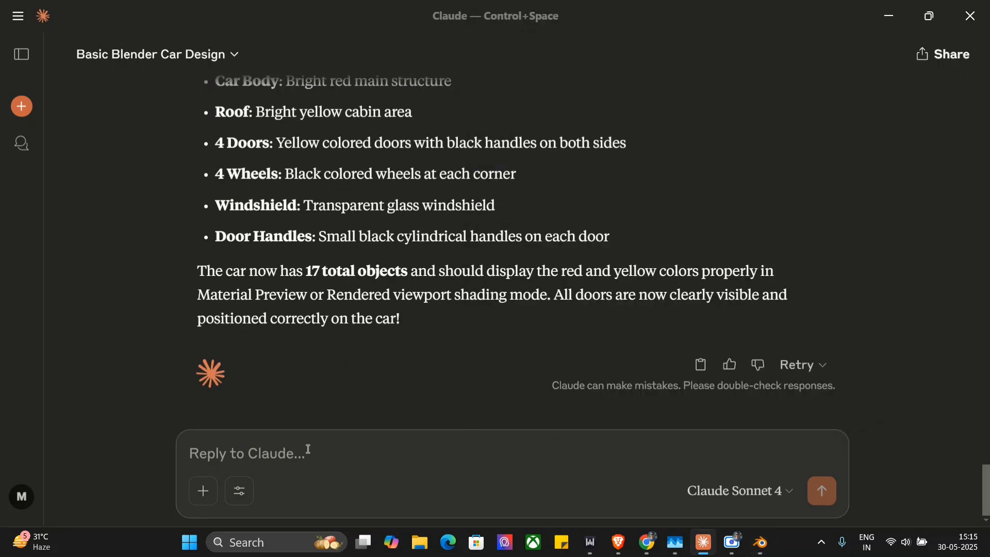
key("ctrl+super")
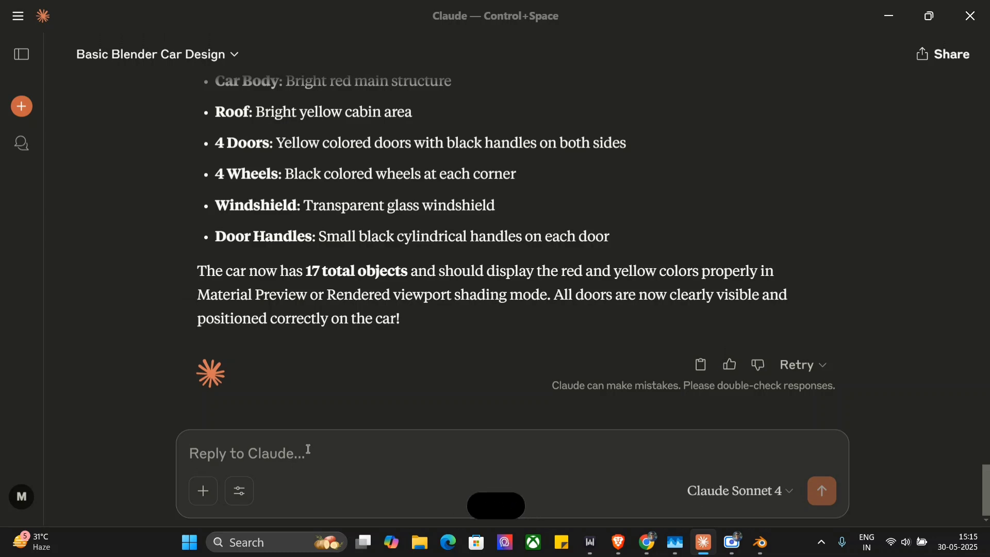
key("Return")
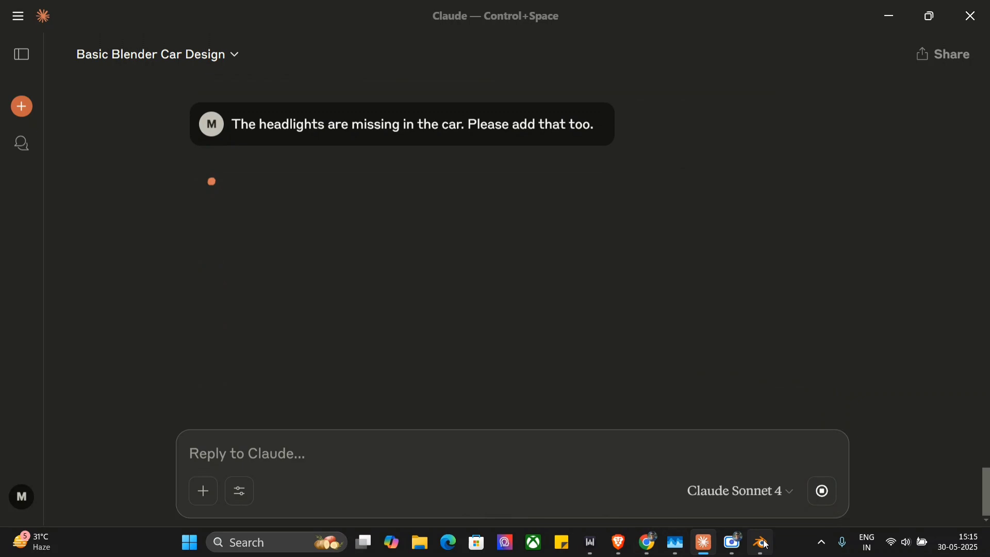
- Show Blender beside Claude and scroll the chat while the headlight and tail-light code runs
left_click(760, 543)
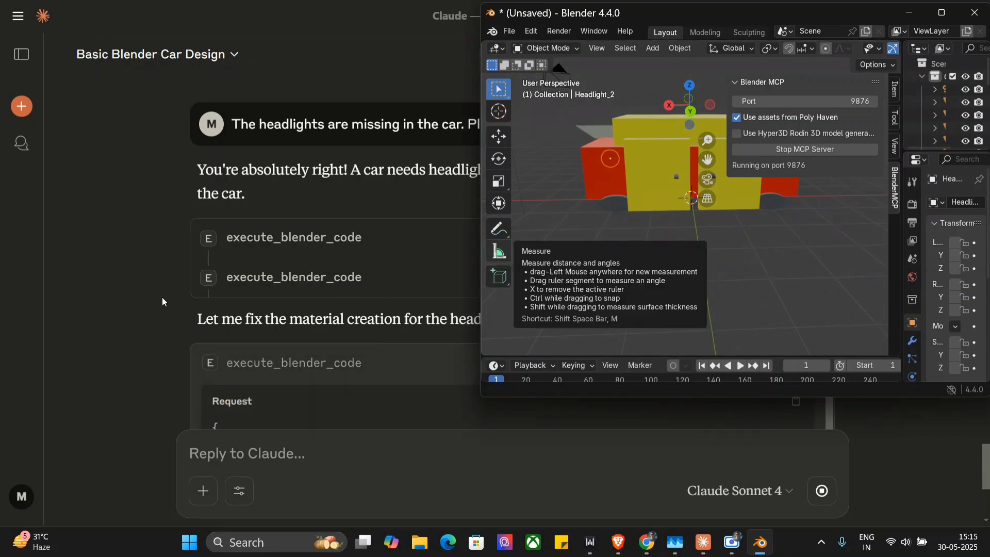
scroll(161, 302, "down", 3)
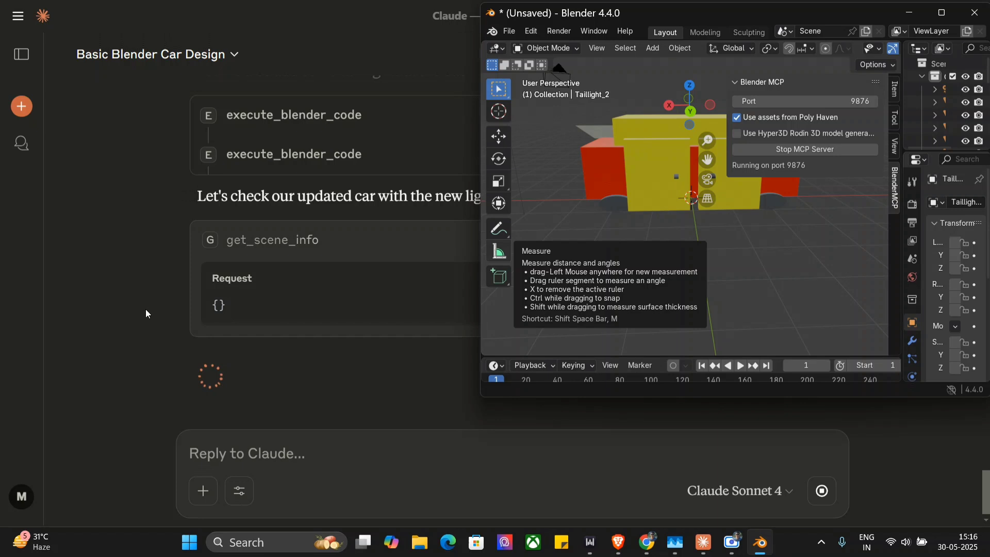
scroll(146, 309, "up", 2)
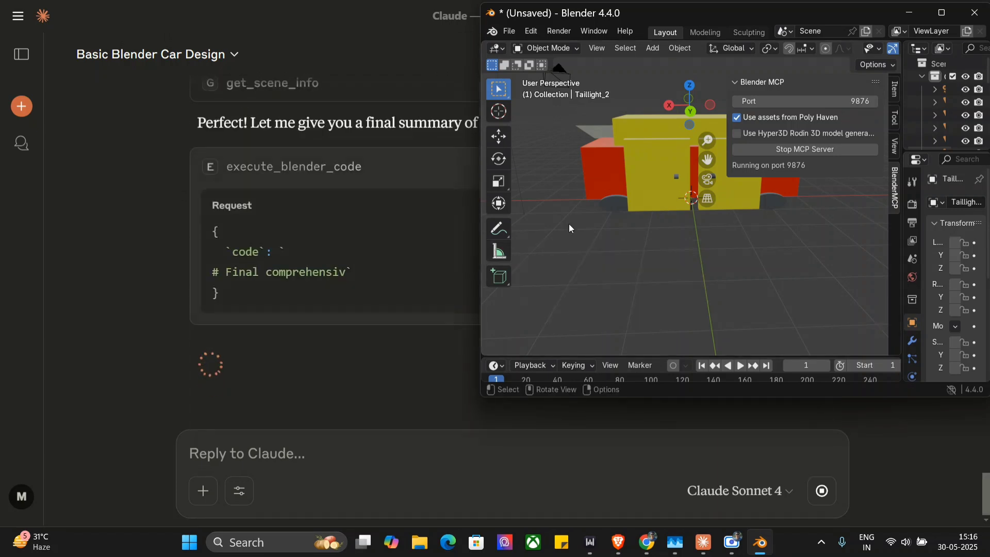
- Maximize Blender and orbit around the car to check the two round white headlights and the wheels
middle_click_drag(604, 258, 605, 259)
left_click(940, 14)
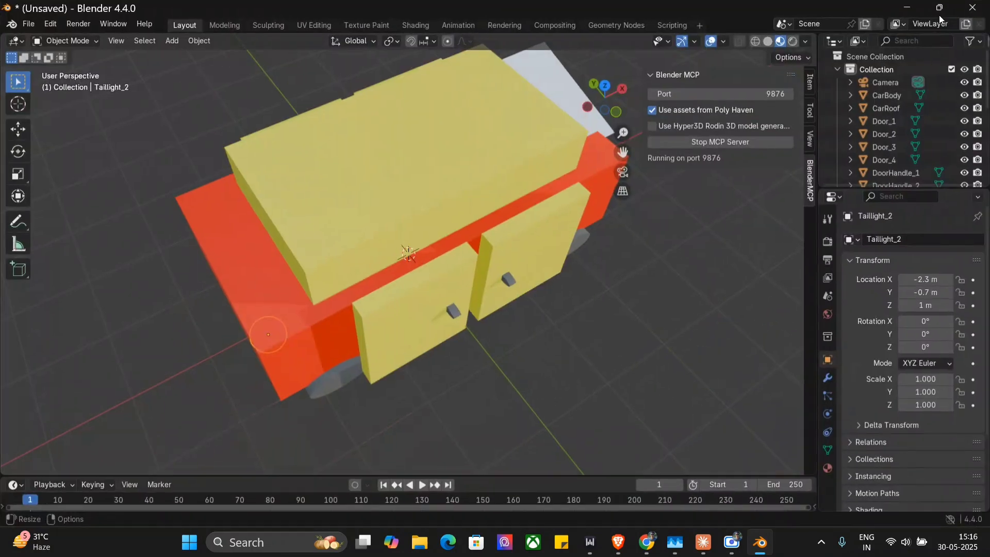
middle_click_drag(449, 279, 450, 280)
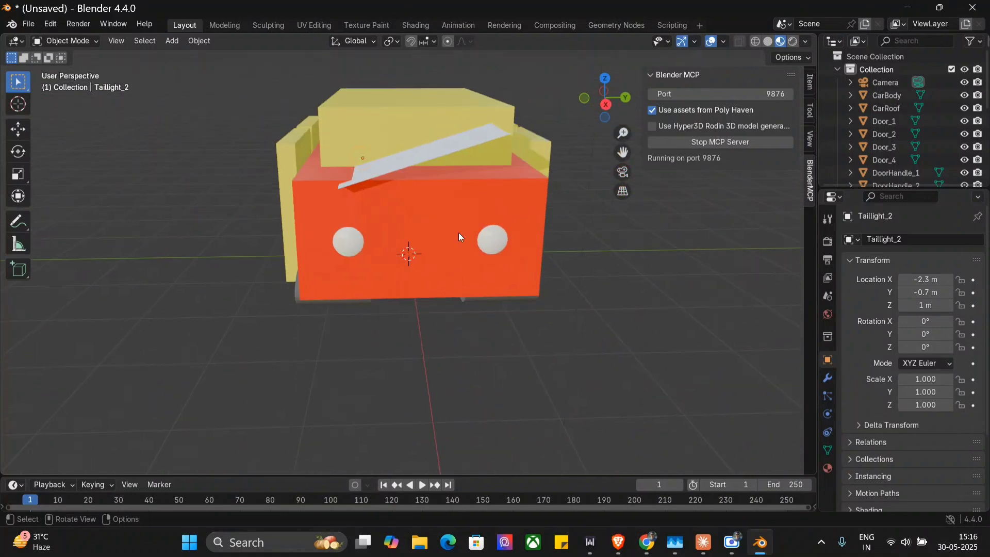
middle_click_drag(457, 137, 457, 137)
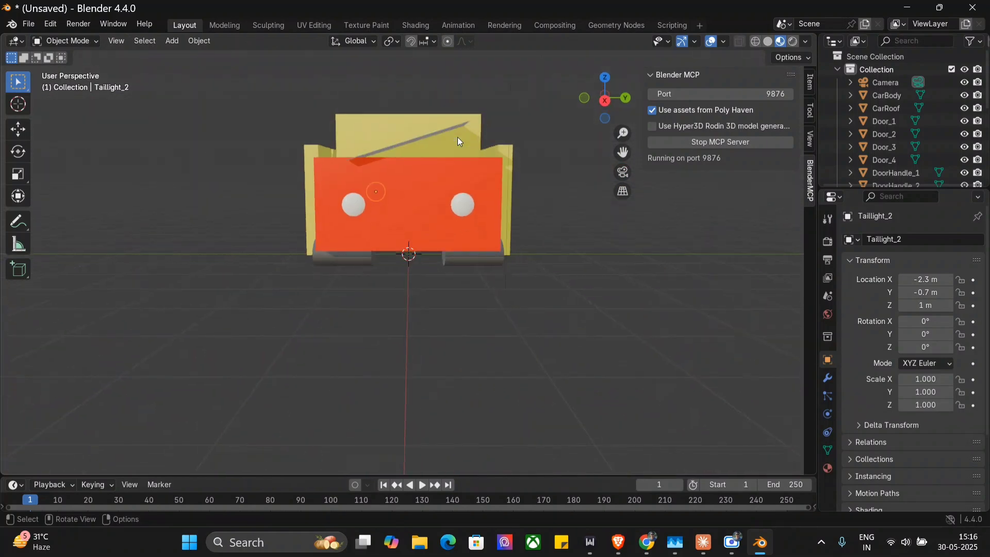